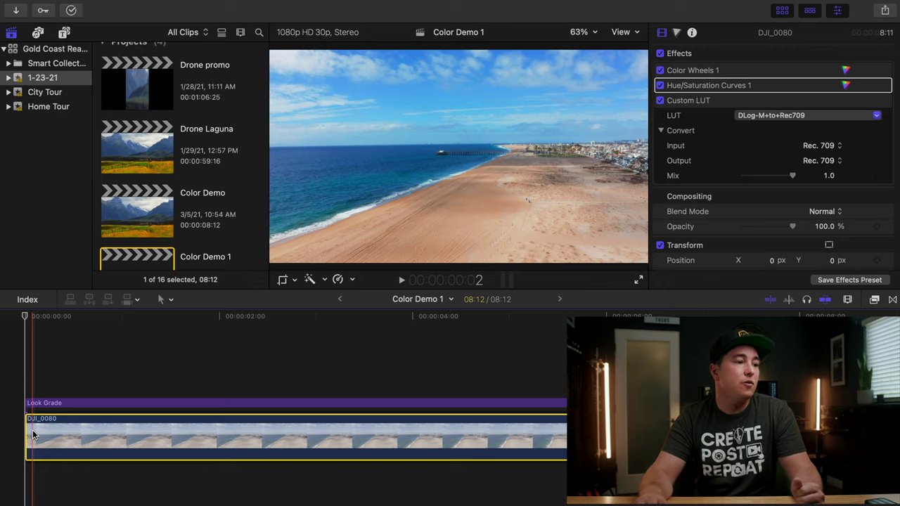
# Duplicate the graded DJI_0080 clip and stack the copy above the original at its start.
pyautogui.hscroll(1, 32, 429)
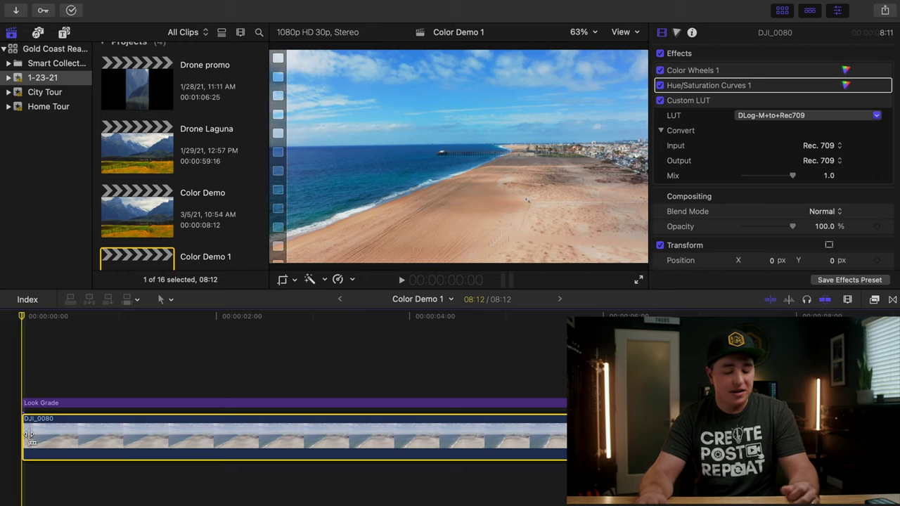
pyautogui.press('super+c')
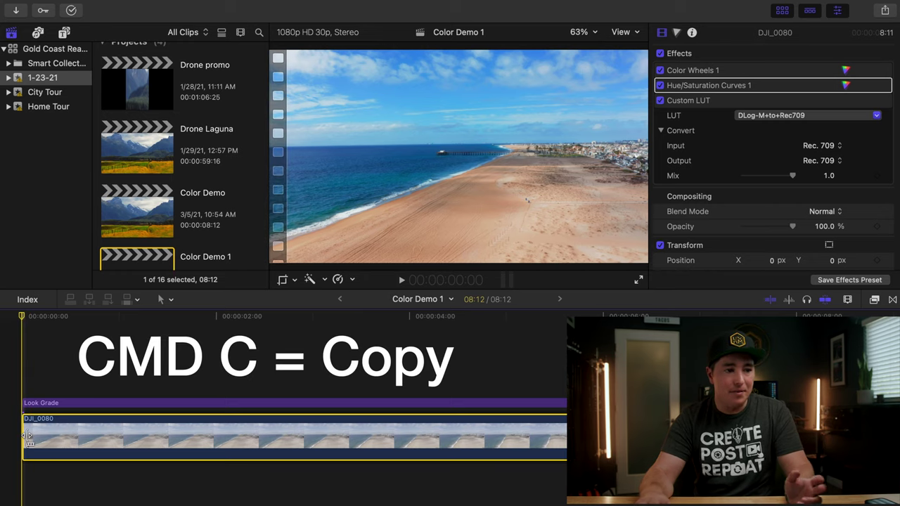
pyautogui.press('super+v')
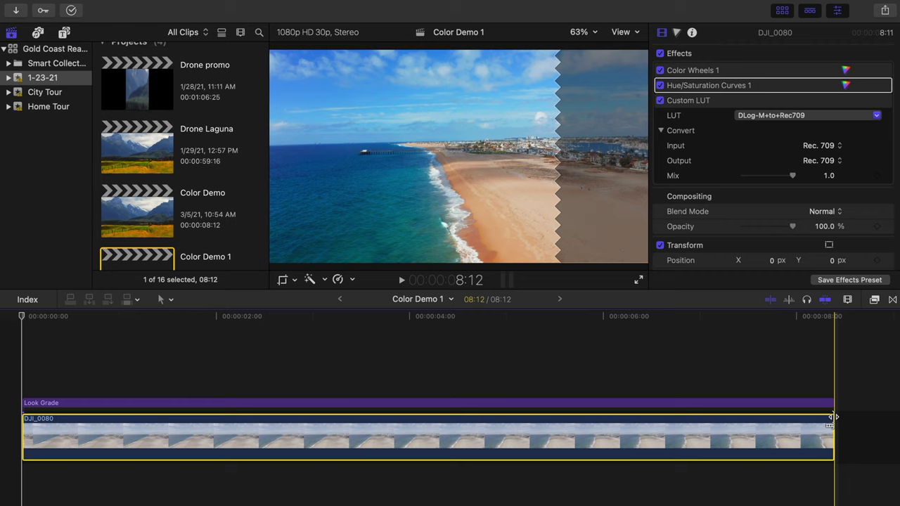
pyautogui.press('super+v')
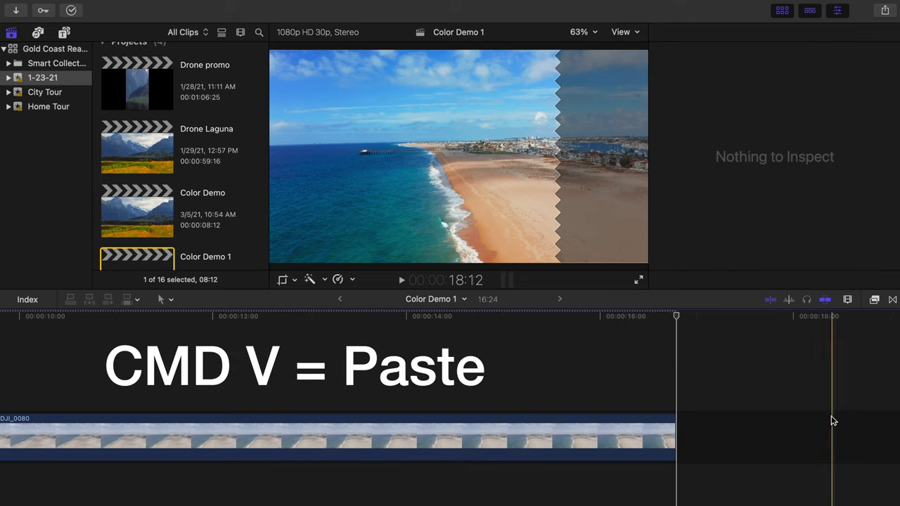
pyautogui.hscroll(-5, 826, 422)
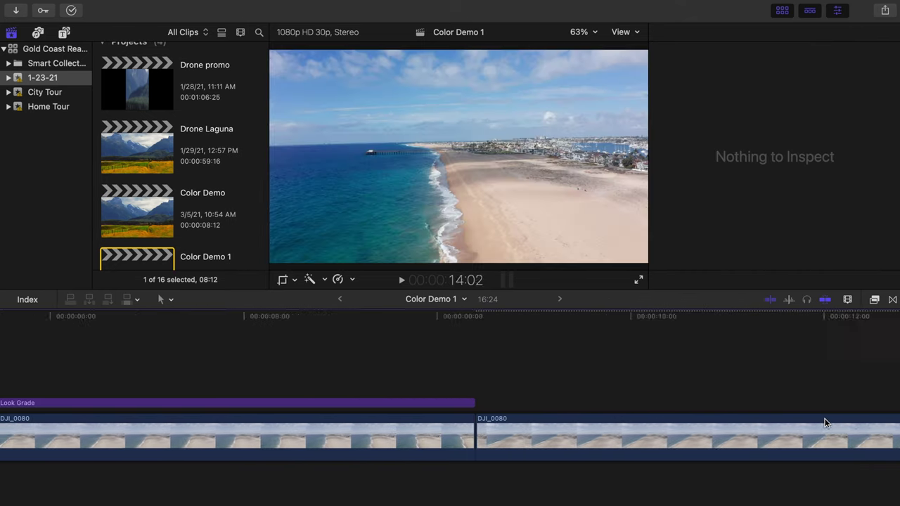
pyautogui.hscroll(-1, 729, 450)
pyautogui.hscroll(-3, 731, 450)
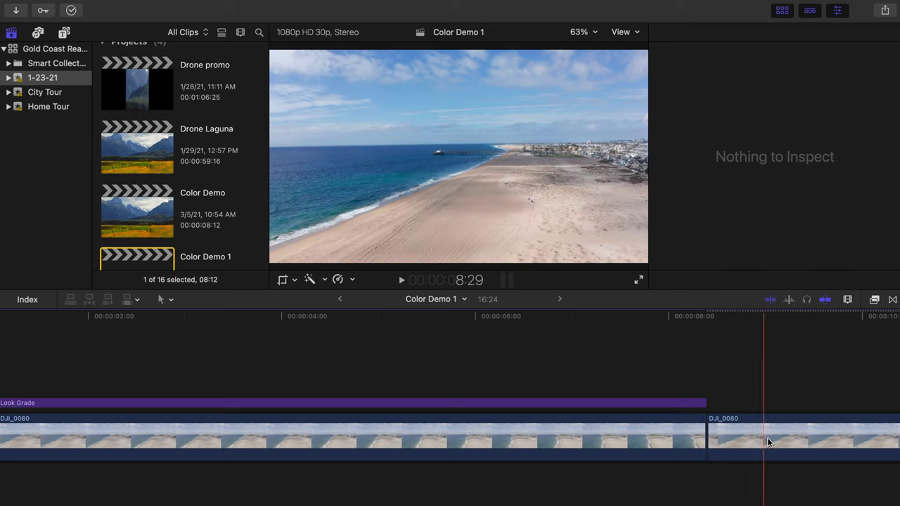
pyautogui.moveTo(768, 441)
pyautogui.mouseDown()
pyautogui.moveTo(593, 369)
pyautogui.moveTo(232, 344)
pyautogui.moveTo(12, 316)
pyautogui.moveTo(1, 357)
pyautogui.mouseUp()
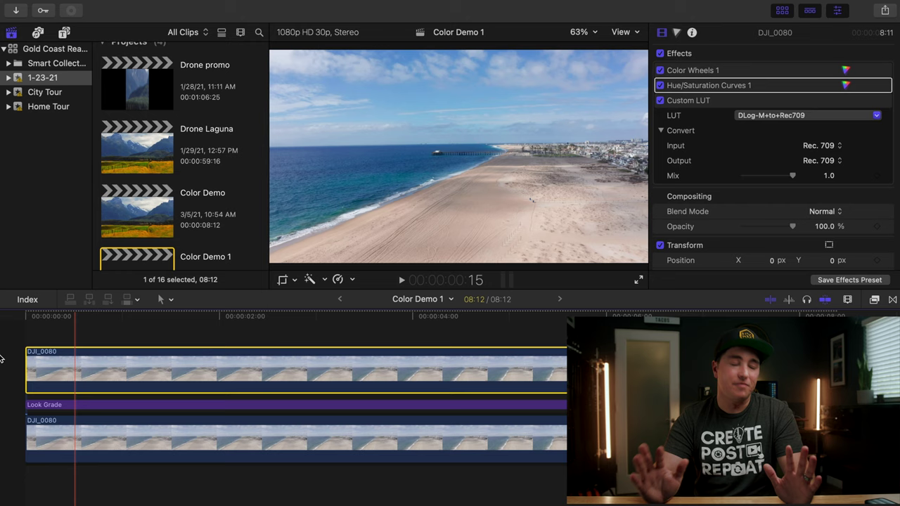
# Uncheck Effects on the top DJI_0080 copy so it plays ungraded.
pyautogui.click(57, 369)
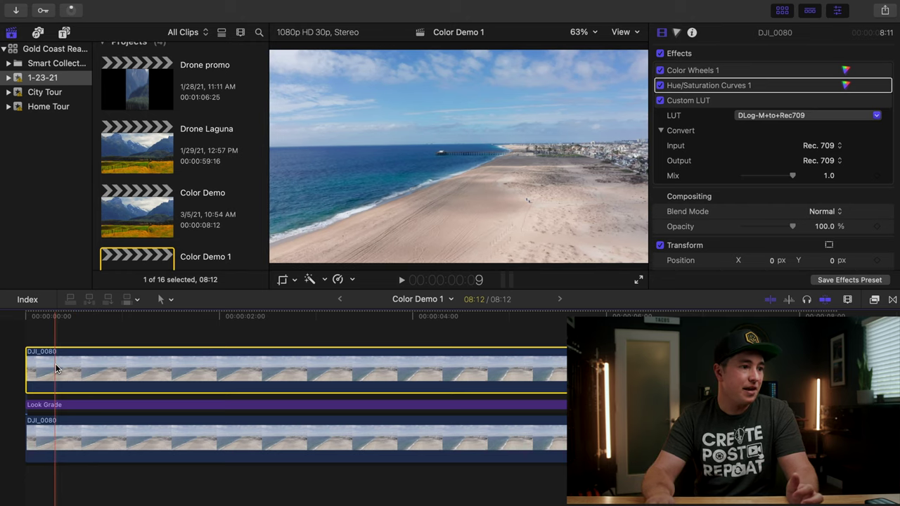
pyautogui.click(54, 354)
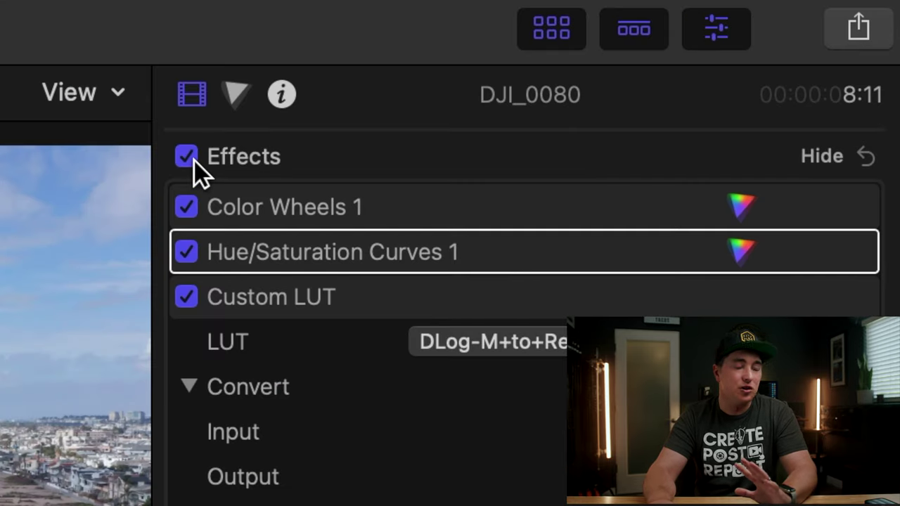
pyautogui.click(187, 156)
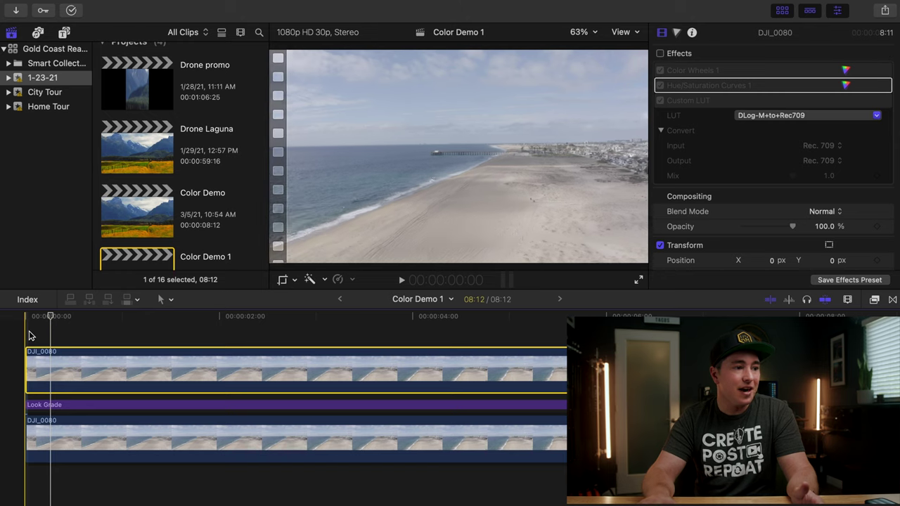
# Add a 0 px Crop Left keyframe on the top clip's first frame.
pyautogui.click(33, 364)
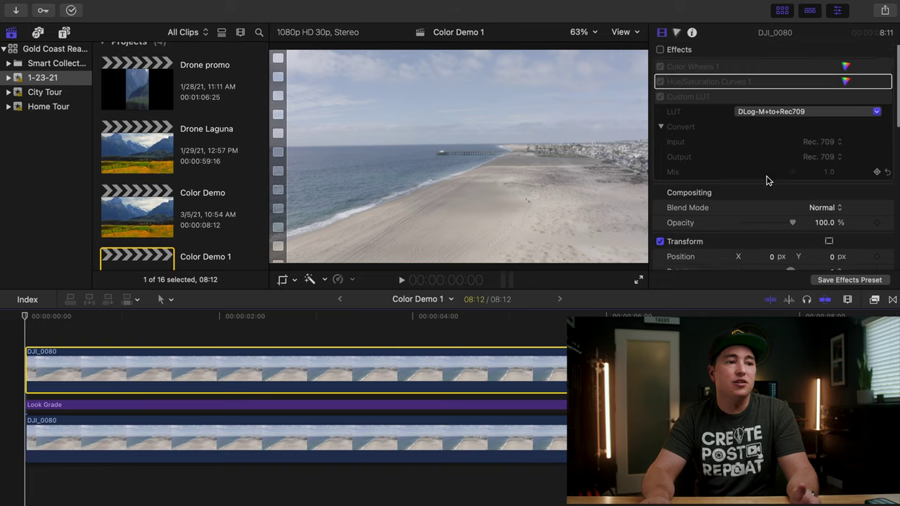
pyautogui.scroll(-2, 765, 178)
pyautogui.scroll(-3, 765, 179)
pyautogui.scroll(-3, 766, 182)
pyautogui.scroll(-1, 766, 182)
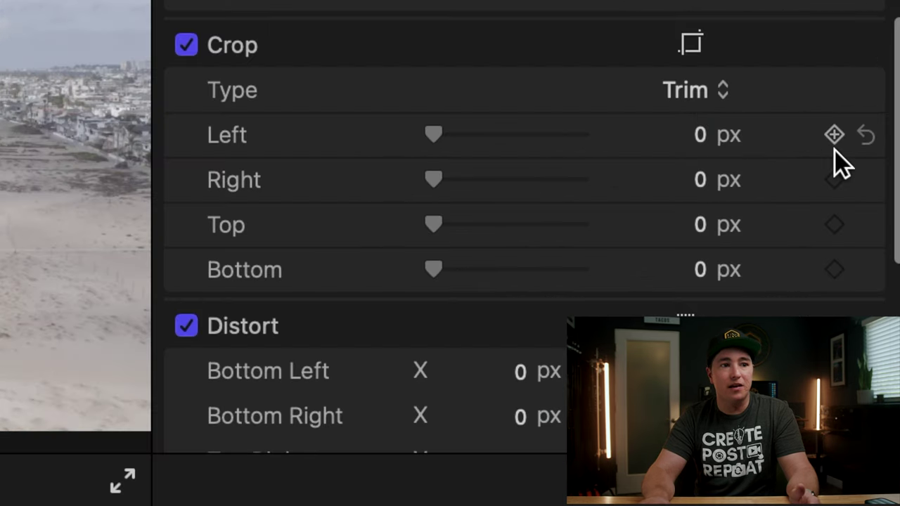
pyautogui.click(835, 134)
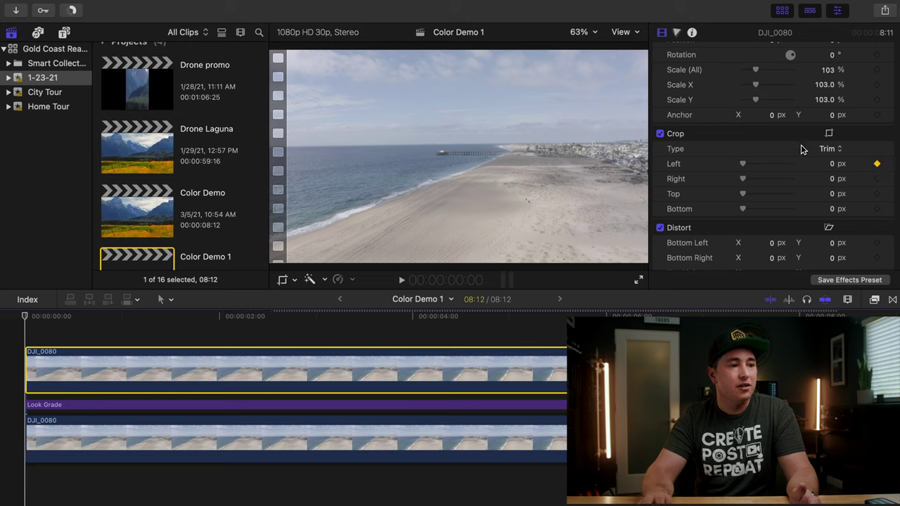
# At 4:00, keyframe the top clip's Crop Left at 3817 px to reveal the graded footage.
pyautogui.click(413, 336)
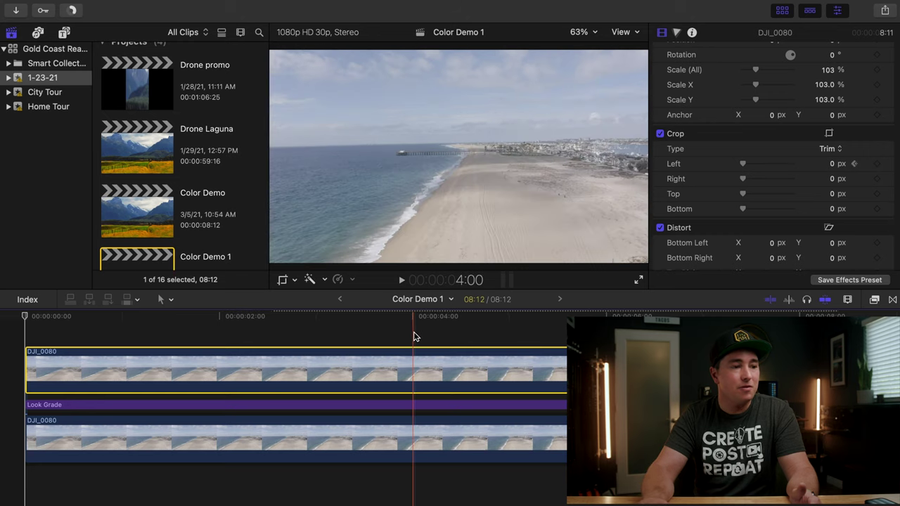
pyautogui.click(415, 366)
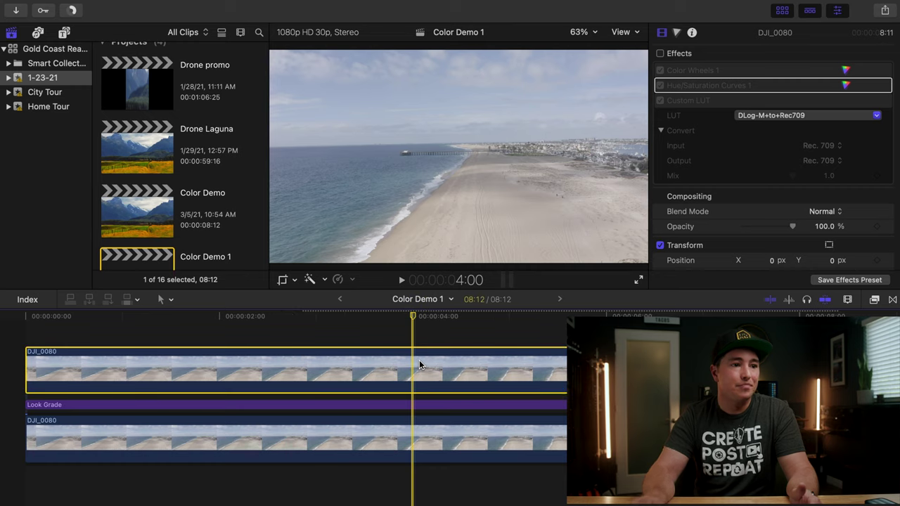
pyautogui.scroll(-5, 711, 132)
pyautogui.scroll(-2, 711, 135)
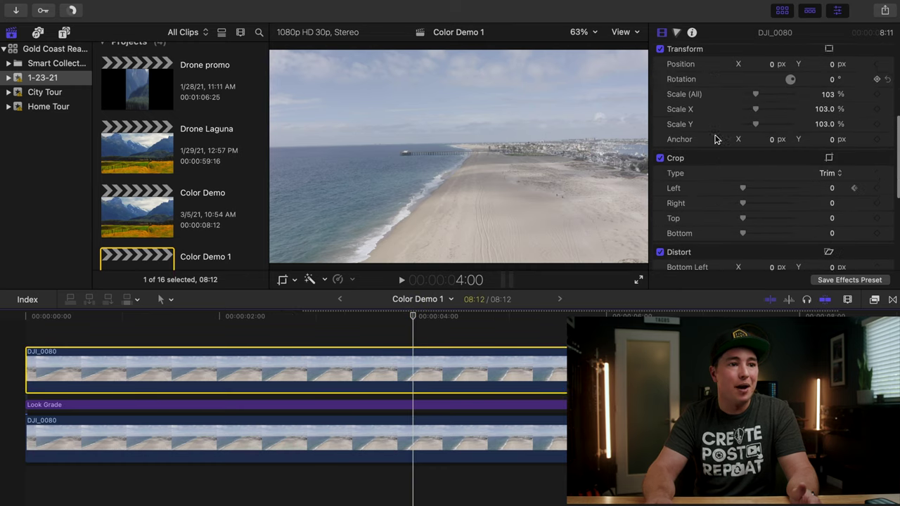
pyautogui.scroll(-2, 713, 138)
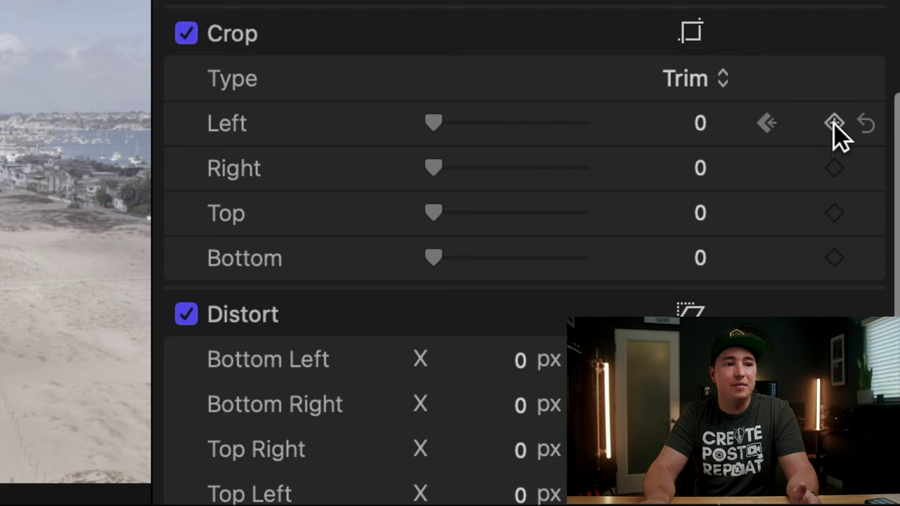
pyautogui.click(833, 123)
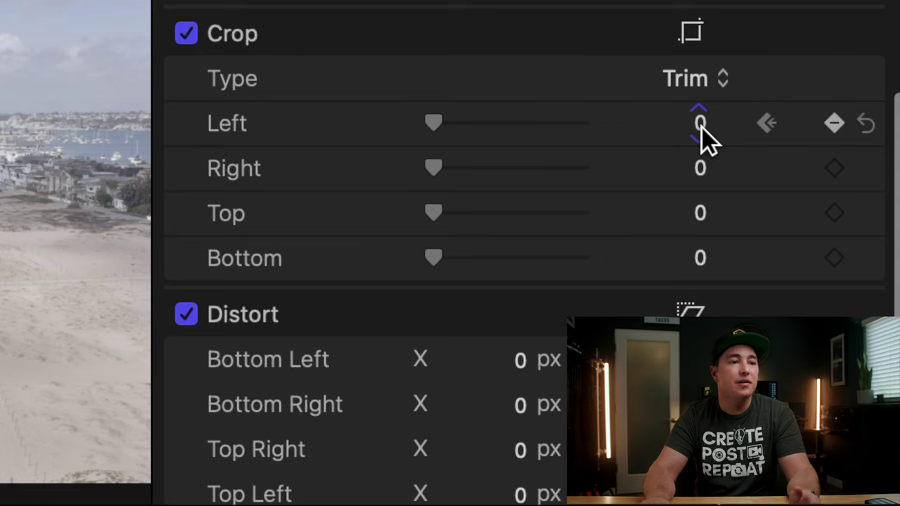
pyautogui.moveTo(701, 127); pyautogui.dragTo(759, 127)
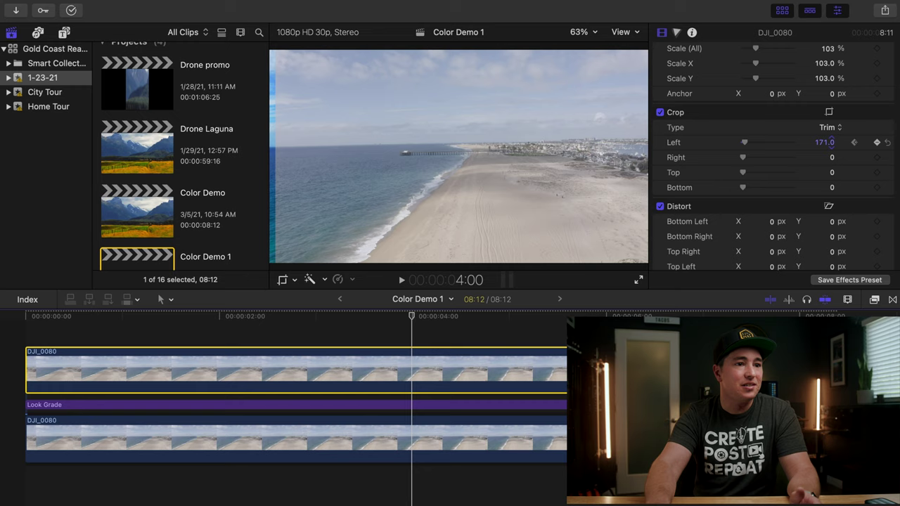
pyautogui.moveTo(824, 141)
pyautogui.mouseDown()
pyautogui.moveTo(843, 142)
pyautogui.moveTo(829, 165)
pyautogui.moveTo(822, 142)
pyautogui.mouseUp()
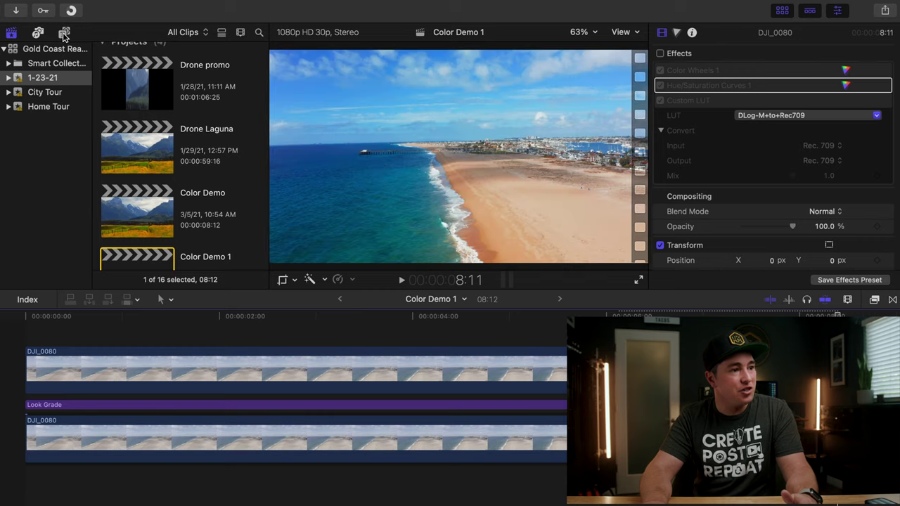
# Add a Whites solid generator above the beach clips and trim it to the DJI_0080 end.
pyautogui.click(63, 33)
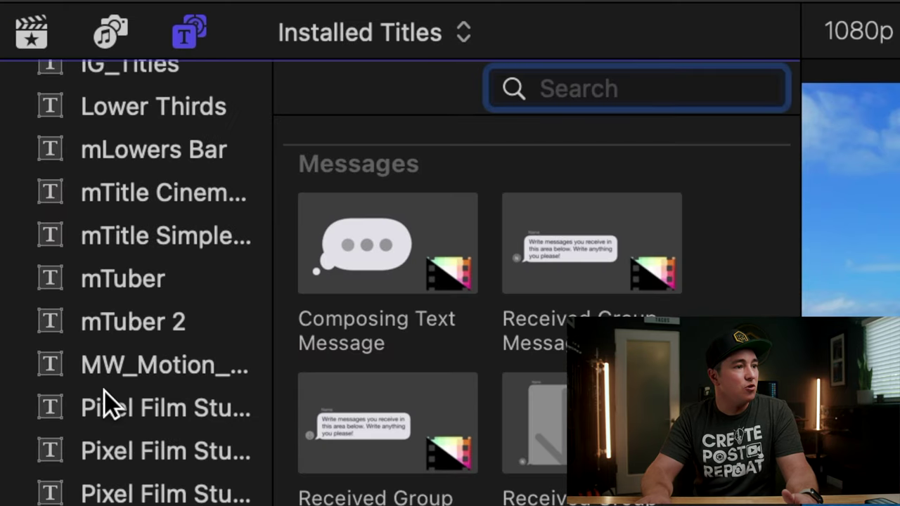
pyautogui.scroll(-5, 113, 397)
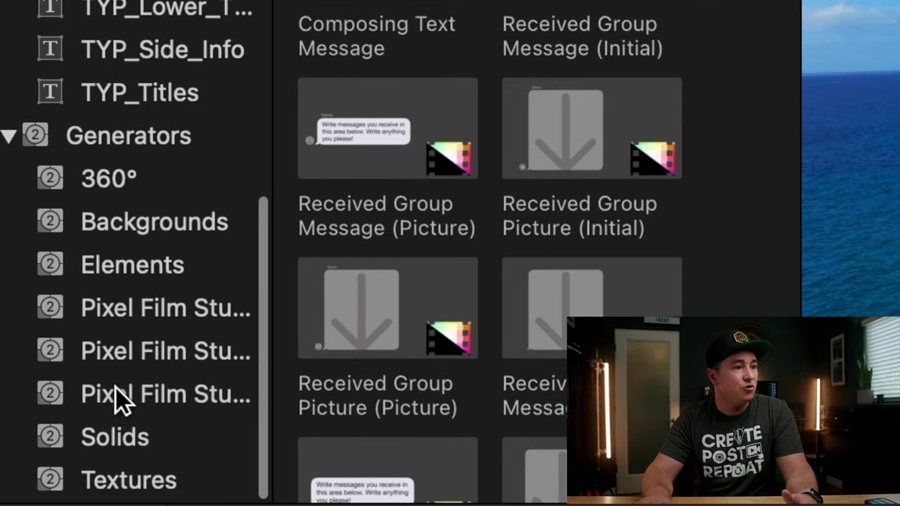
pyautogui.click(112, 437)
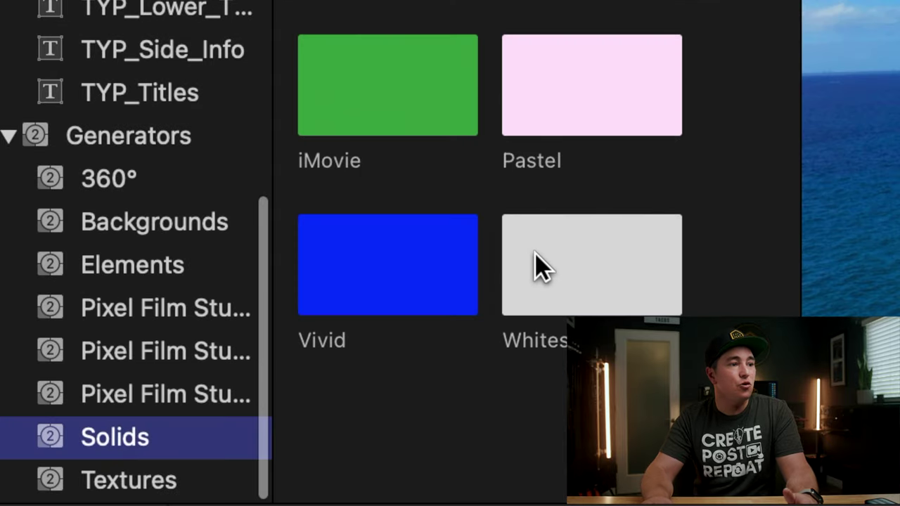
pyautogui.click(535, 253)
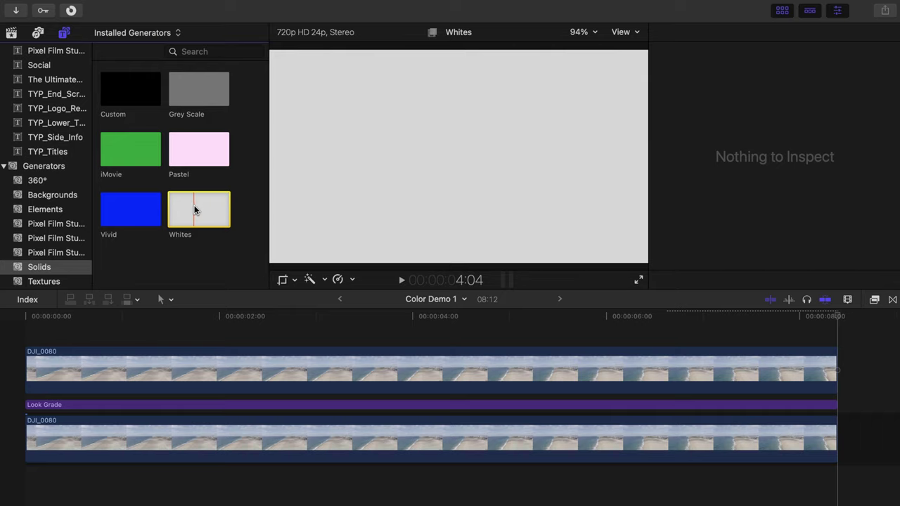
pyautogui.moveTo(192, 207)
pyautogui.mouseDown()
pyautogui.moveTo(169, 288)
pyautogui.moveTo(39, 320)
pyautogui.mouseUp()
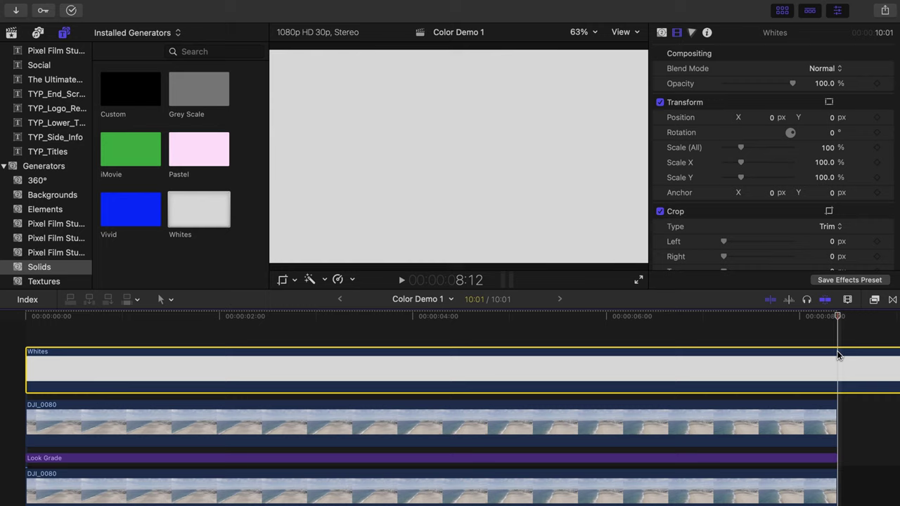
pyautogui.moveTo(837, 355); pyautogui.dragTo(860, 431)
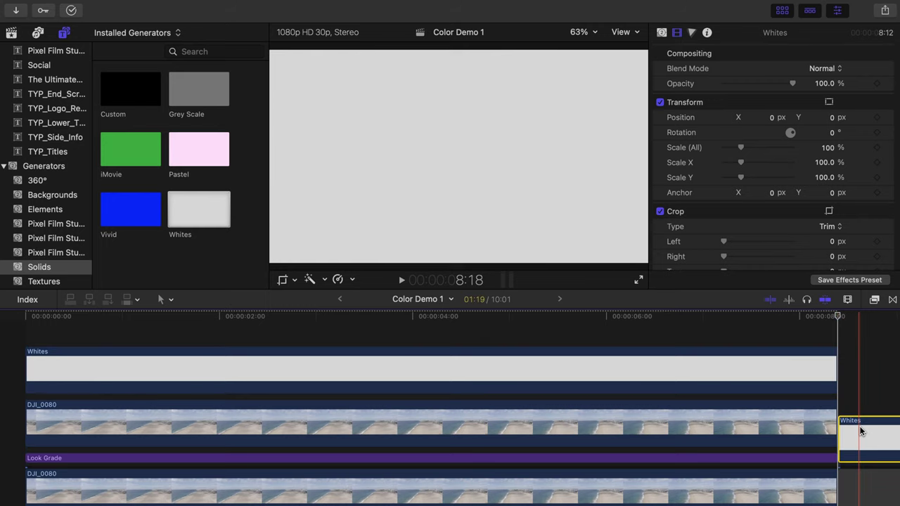
pyautogui.press('Delete')
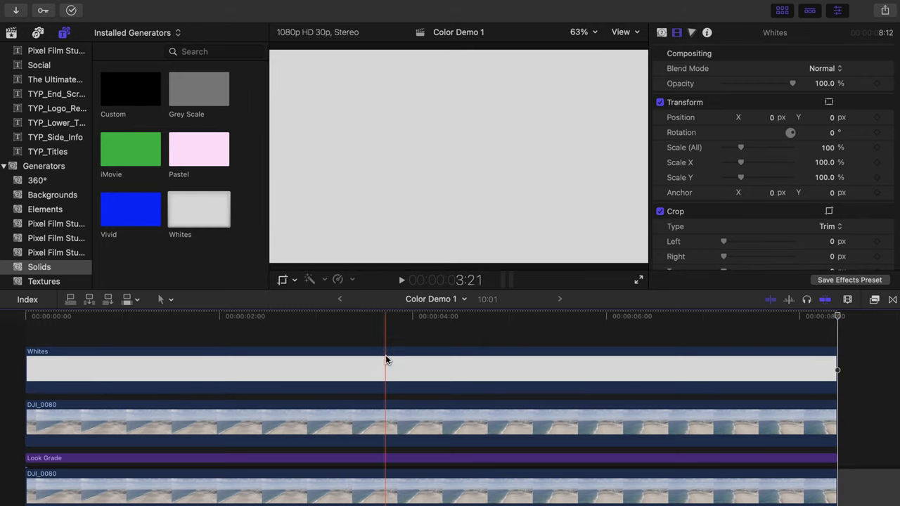
# Set the Whites solid's Scale X to 1% to make a thin bar.
pyautogui.click(402, 371)
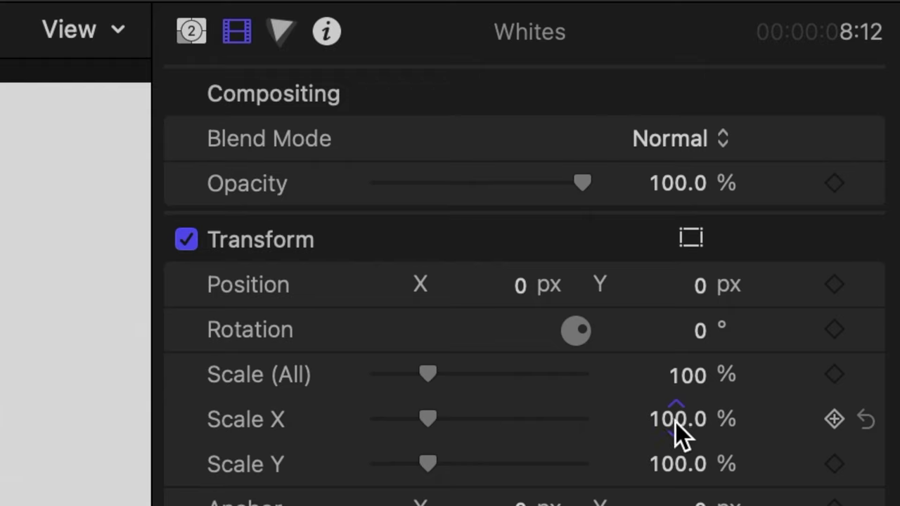
pyautogui.click(674, 421)
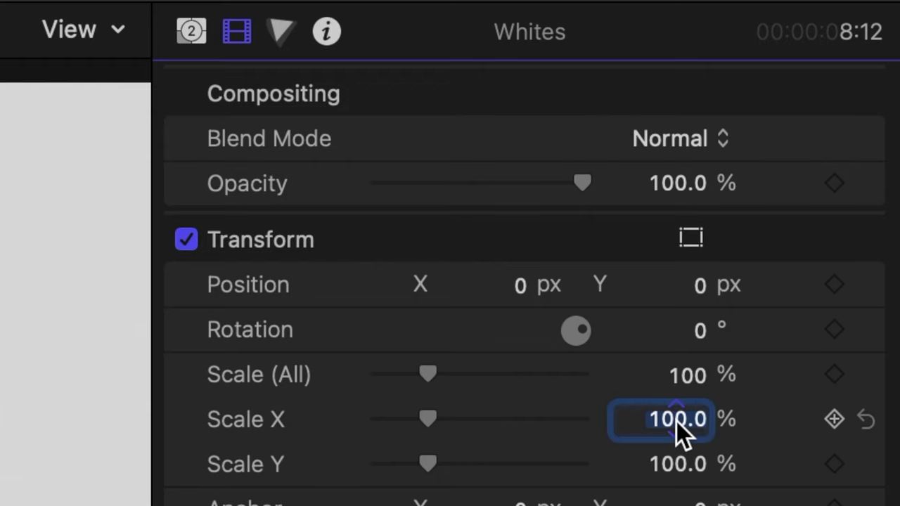
pyautogui.write('1')
pyautogui.press('Return')
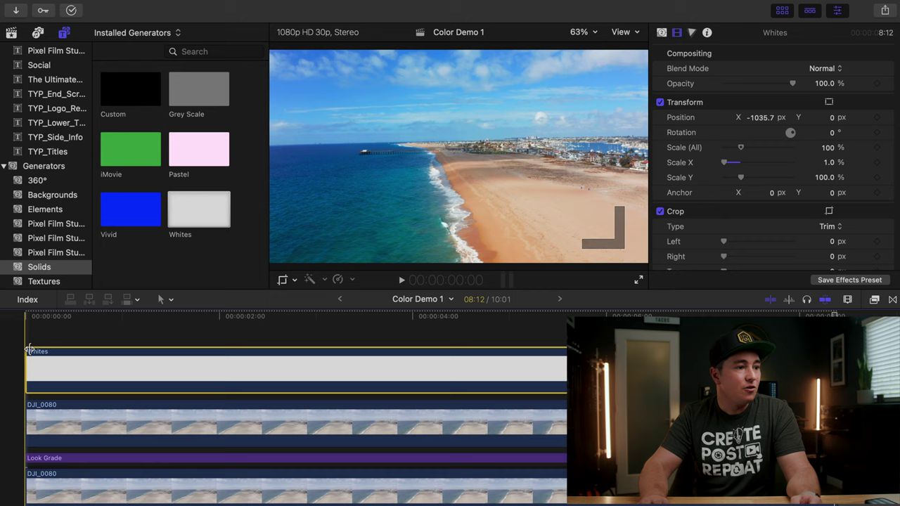
# A few frames in, keyframe the Whites bar's Position X at -928.7 px on the wipe edge.
pyautogui.click(25, 342)
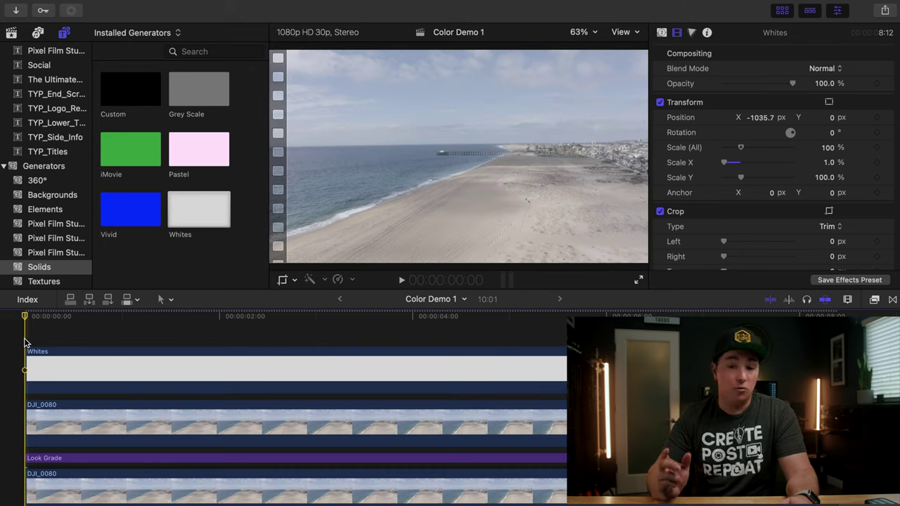
pyautogui.press('space')
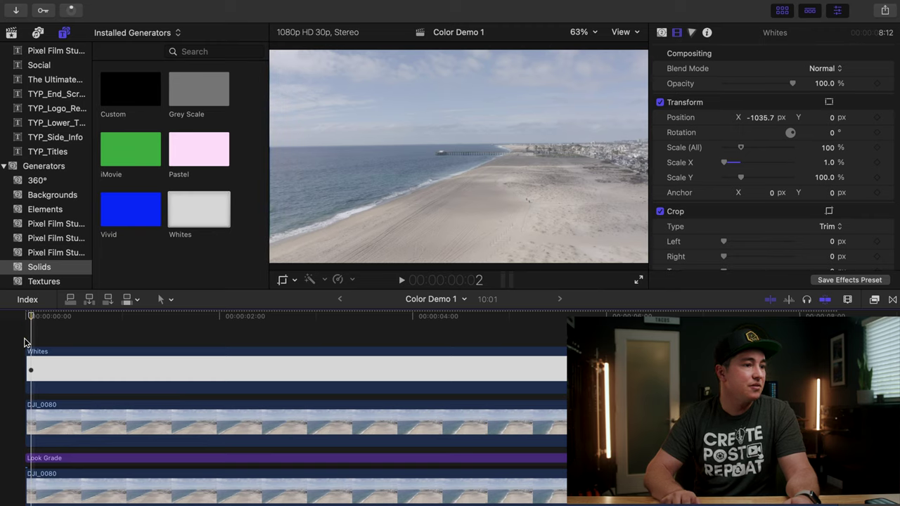
pyautogui.press('Right')
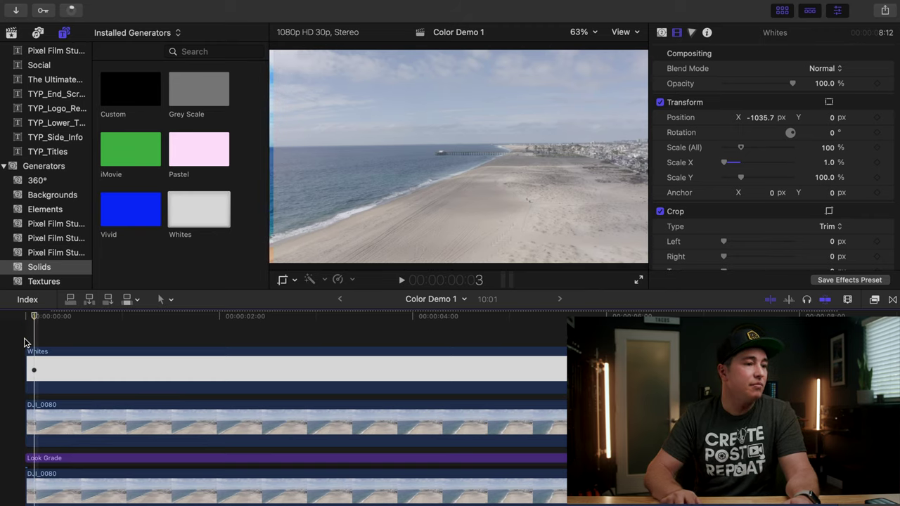
pyautogui.moveTo(742, 133)
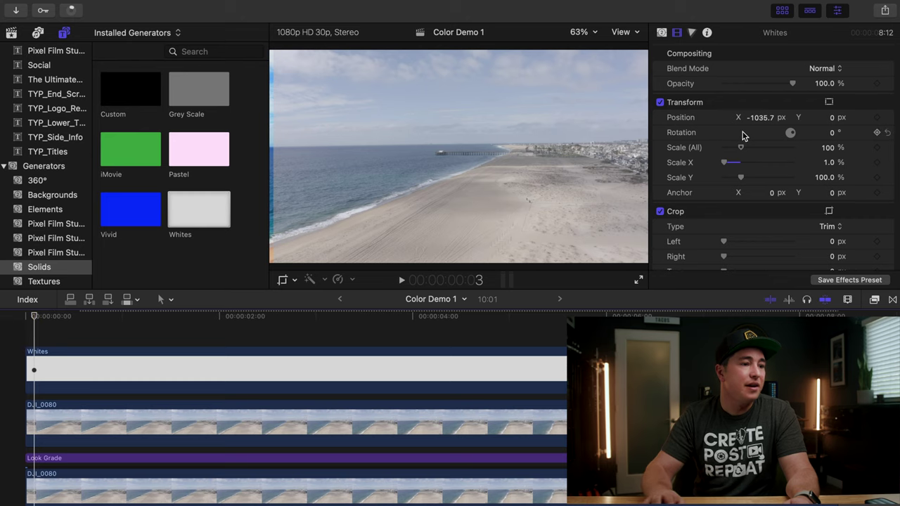
pyautogui.click(232, 390)
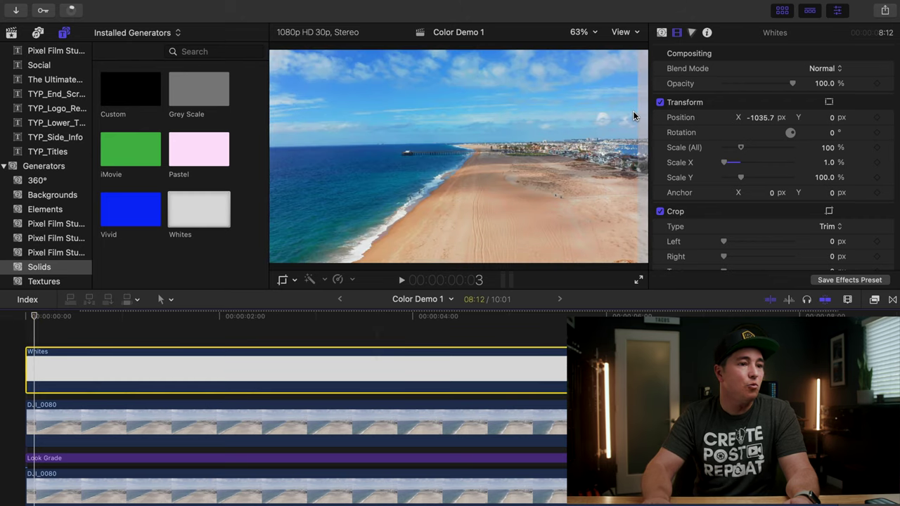
pyautogui.click(758, 117)
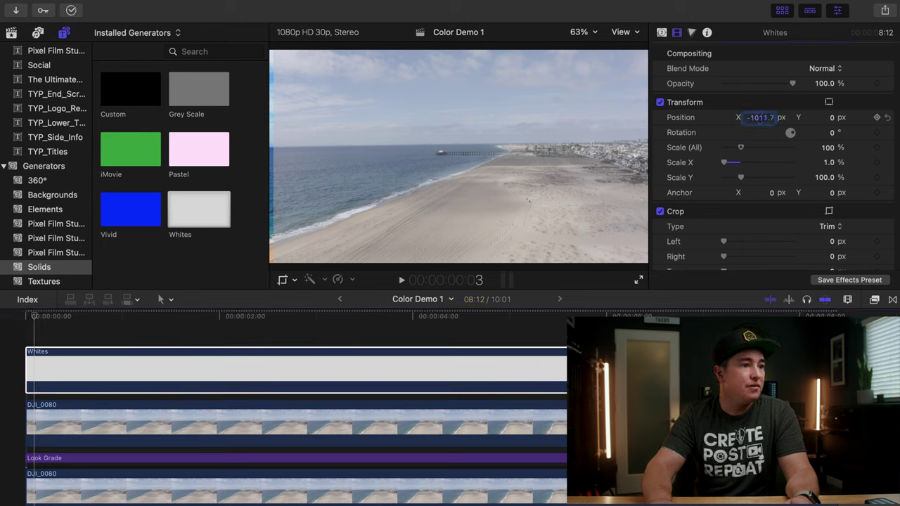
pyautogui.moveTo(762, 118); pyautogui.dragTo(764, 118)
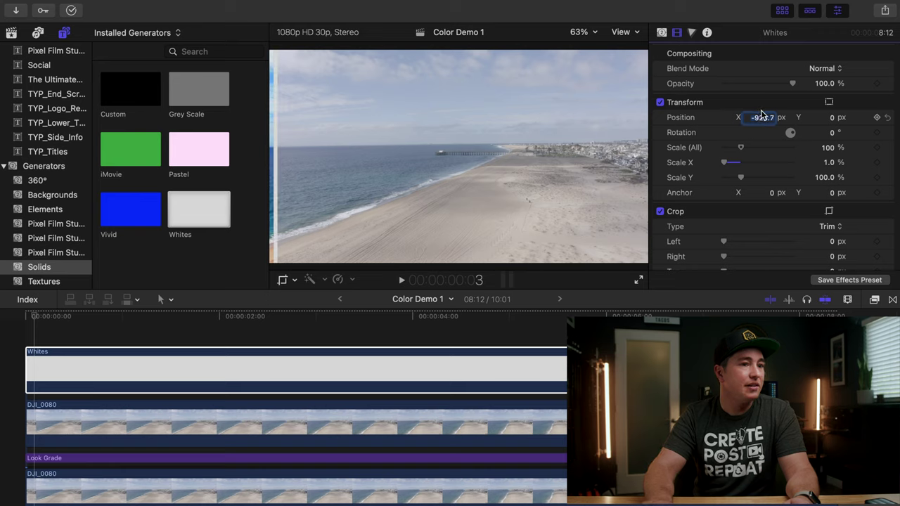
pyautogui.click(877, 118)
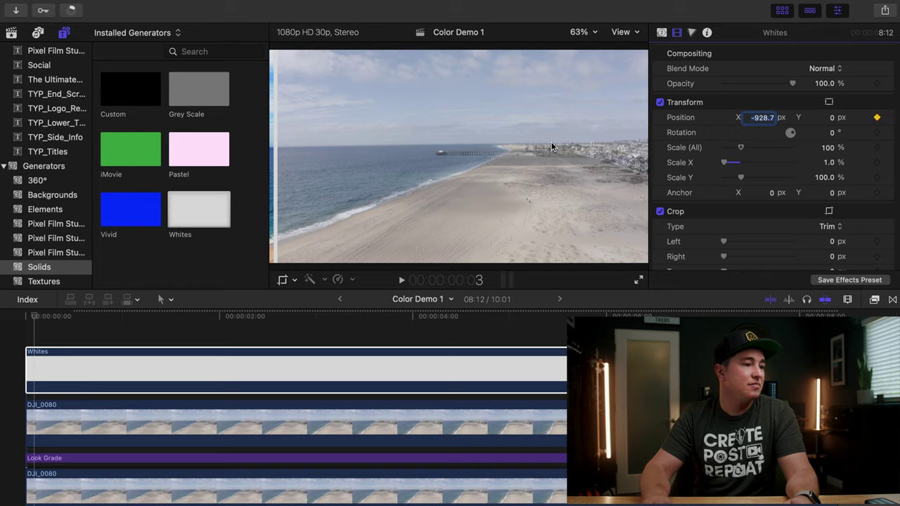
# Nudge the divider bar's Position X right over the next frames to follow the wipe edge.
pyautogui.click(35, 334)
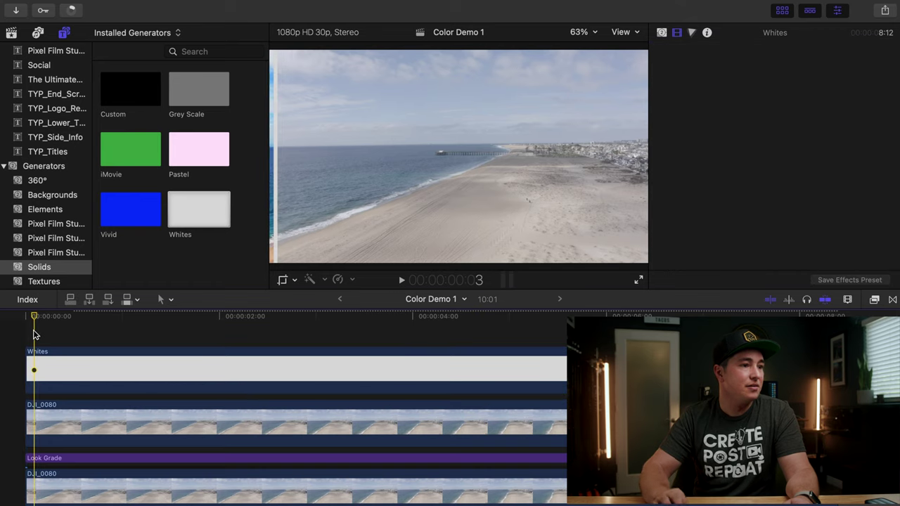
pyautogui.click(36, 367)
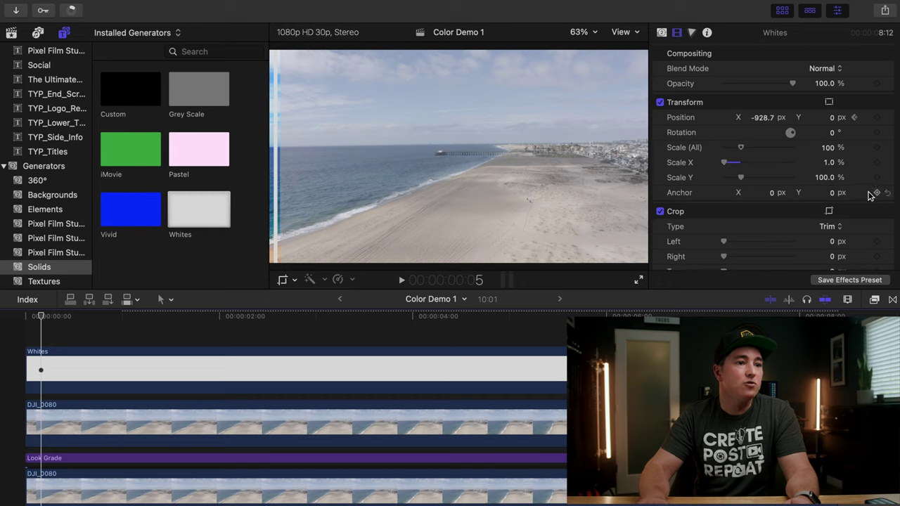
pyautogui.moveTo(760, 123); pyautogui.dragTo(772, 118)
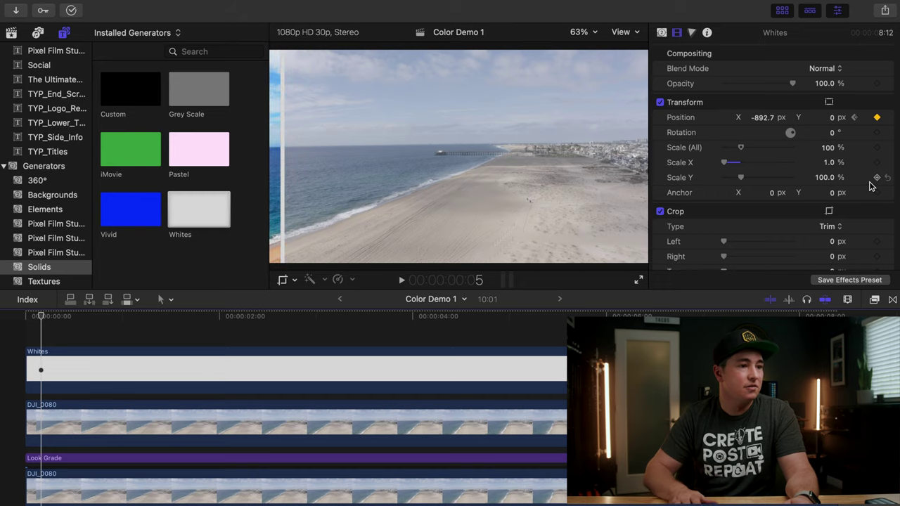
pyautogui.press('Right')
pyautogui.press('Right')
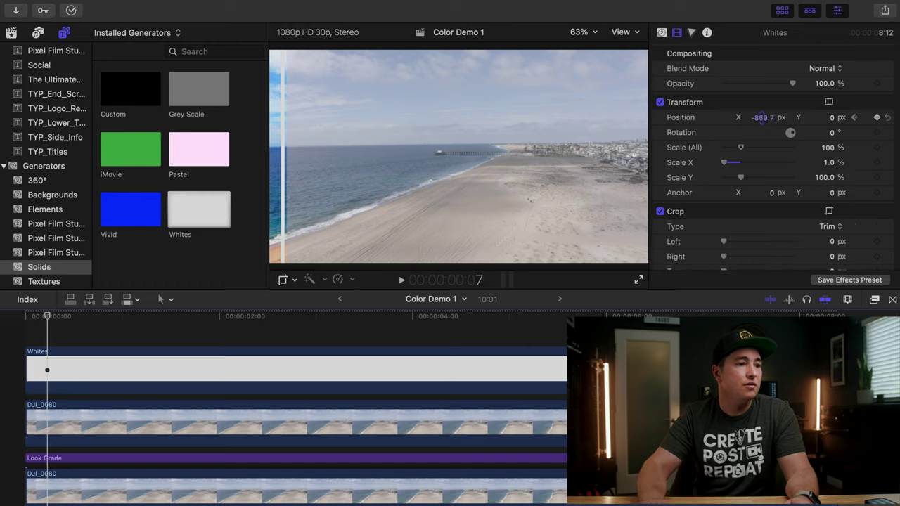
pyautogui.moveTo(762, 118); pyautogui.dragTo(763, 122)
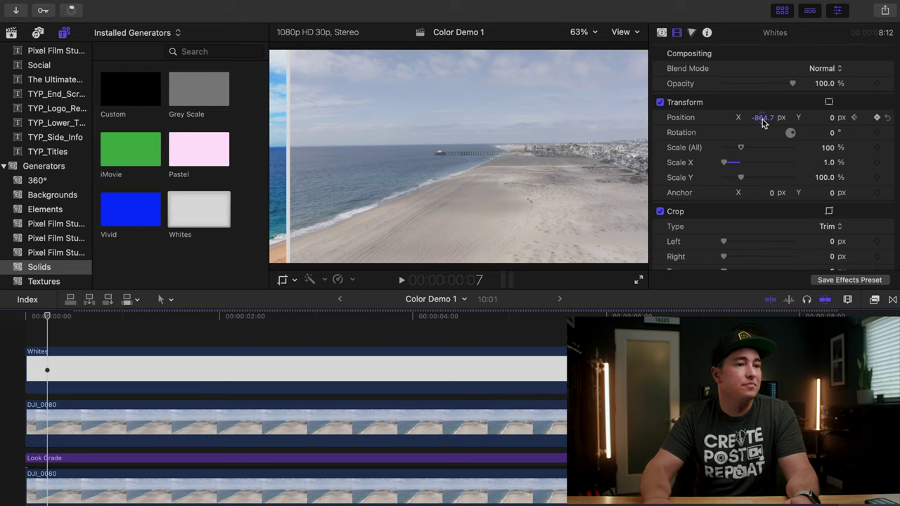
# Step frame by frame further along the wipe, tracking the divider bar toward the right edge.
pyautogui.press('Right')
pyautogui.press('Right')
pyautogui.press('Right')
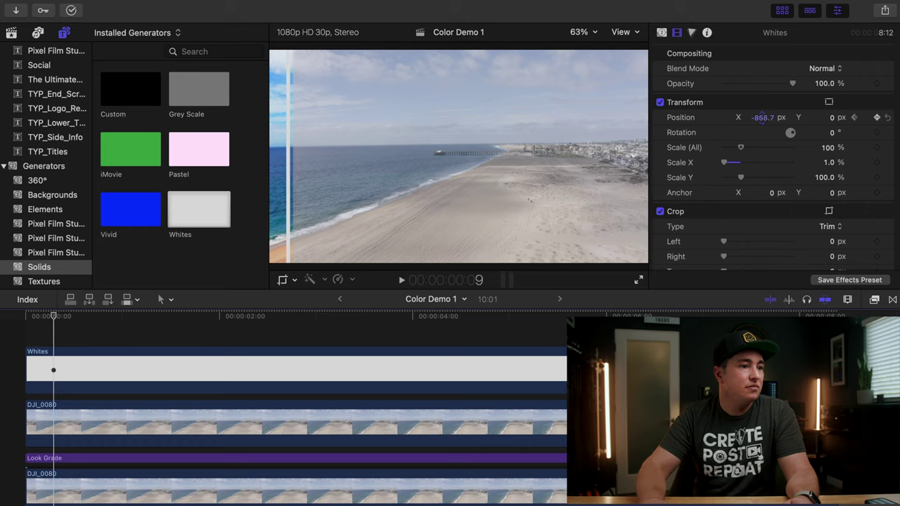
pyautogui.press('Right')
pyautogui.press('Right')
pyautogui.press('Right')
pyautogui.press('Right')
pyautogui.press('Right')
pyautogui.press('Right')
pyautogui.press('Right')
pyautogui.press('Right')
pyautogui.press('Right')
pyautogui.press('Right')
pyautogui.press('Right')
pyautogui.press('Right')
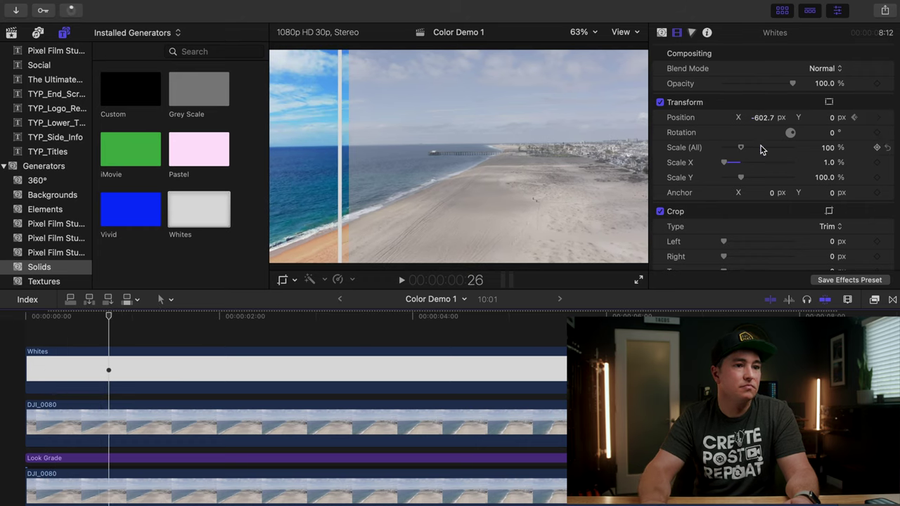
pyautogui.press('Right')
pyautogui.press('Right')
pyautogui.press('Right')
pyautogui.press('Right')
pyautogui.press('Right')
pyautogui.press('Right')
pyautogui.press('Right')
pyautogui.press('Right')
pyautogui.press('Right')
pyautogui.press('Right')
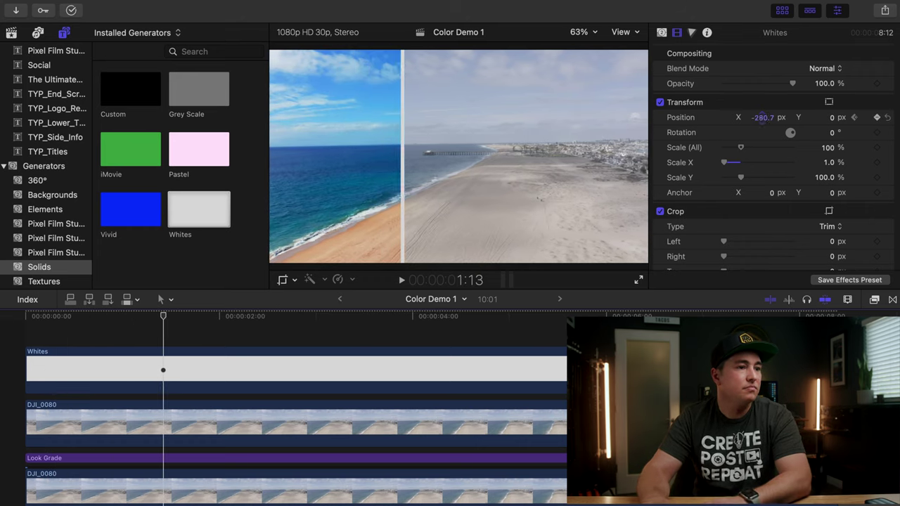
pyautogui.press('Right')
pyautogui.press('Right')
pyautogui.press('Right')
pyautogui.press('Right')
pyautogui.press('Right')
pyautogui.press('Right')
pyautogui.press('Right')
pyautogui.press('Right')
pyautogui.press('Right')
pyautogui.press('Right')
pyautogui.press('Right')
pyautogui.press('Right')
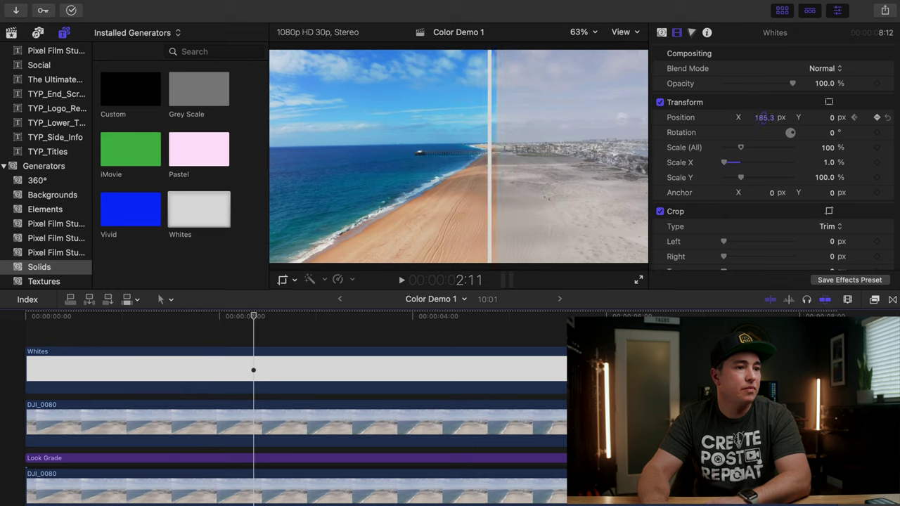
pyautogui.press('Right')
pyautogui.press('Right')
pyautogui.press('Right')
pyautogui.press('Right')
pyautogui.press('Right')
pyautogui.press('Right')
pyautogui.press('Right')
pyautogui.press('Right')
pyautogui.press('Right')
pyautogui.press('Right')
pyautogui.press('Right')
pyautogui.press('Right')
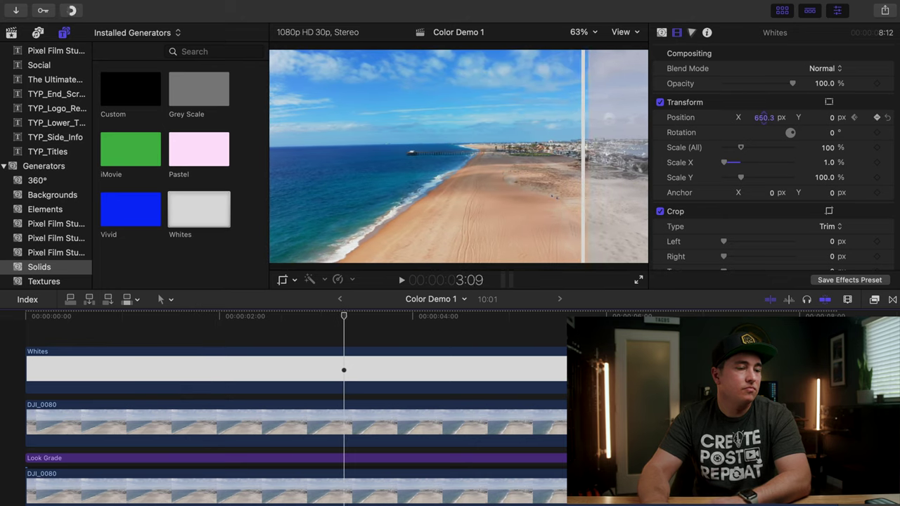
pyautogui.press('Right')
pyautogui.press('Right')
pyautogui.press('Right')
pyautogui.press('Right')
pyautogui.press('Right')
pyautogui.press('Right')
pyautogui.press('Right')
pyautogui.press('Right')
pyautogui.press('Right')
pyautogui.press('Right')
pyautogui.press('Right')
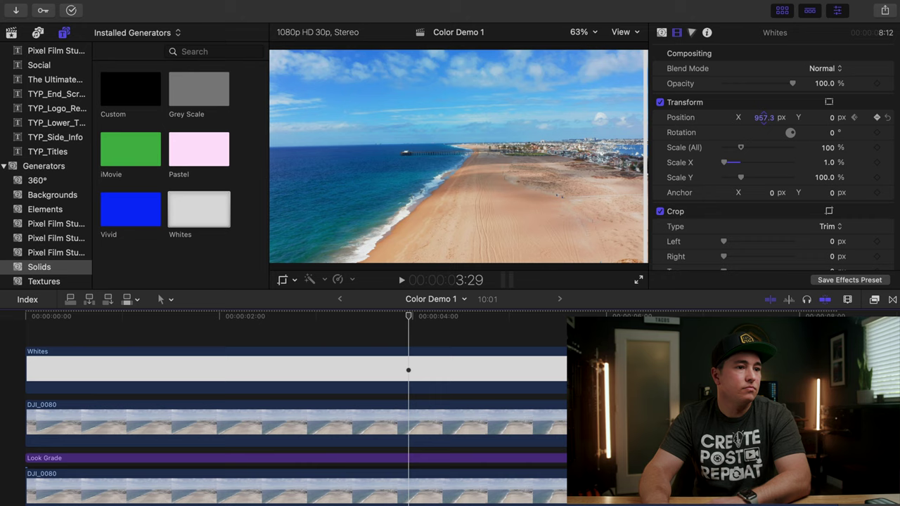
pyautogui.press('Right')
pyautogui.press('Right')
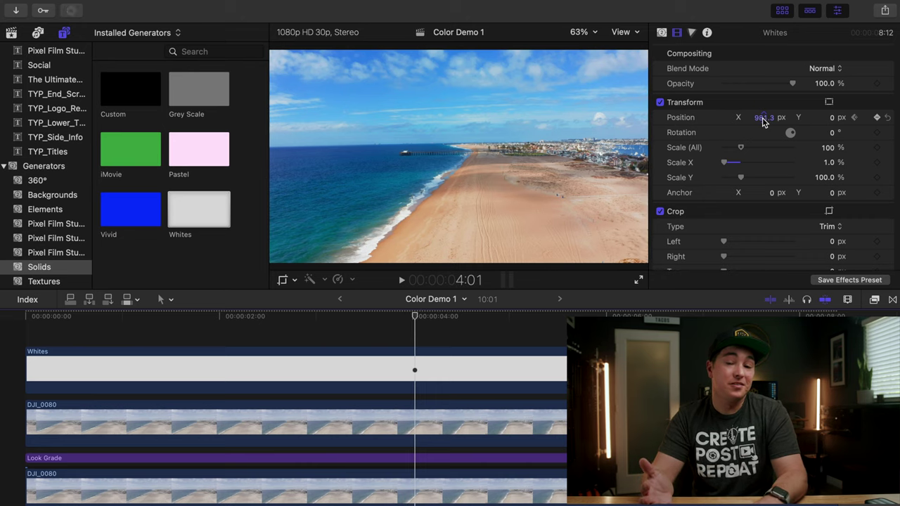